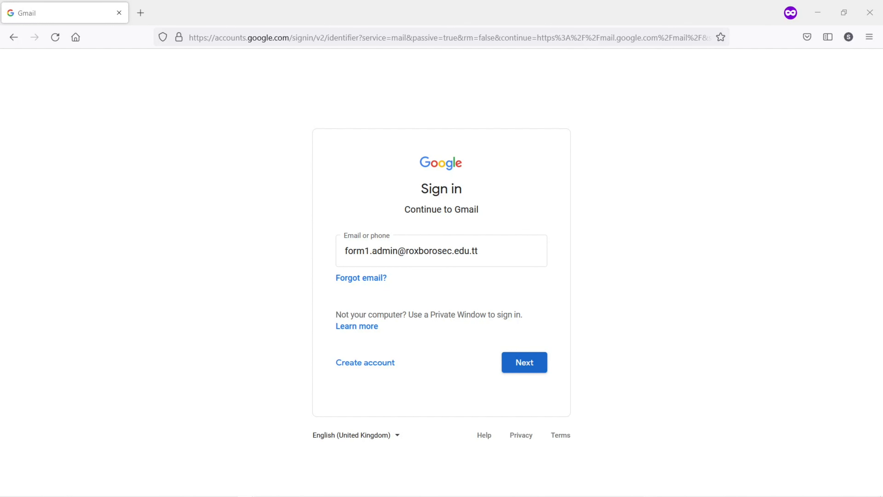
Step: Sign in to the Gmail account and open Google Classroom
key(Return)
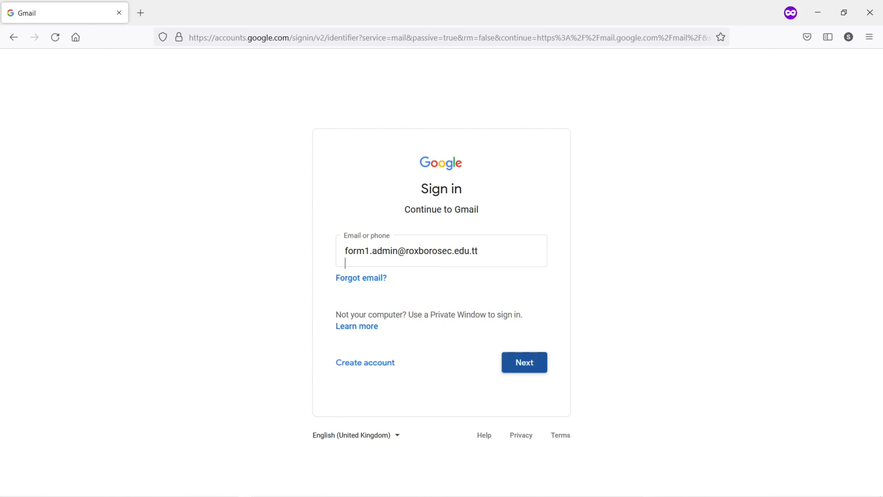
key(Return)
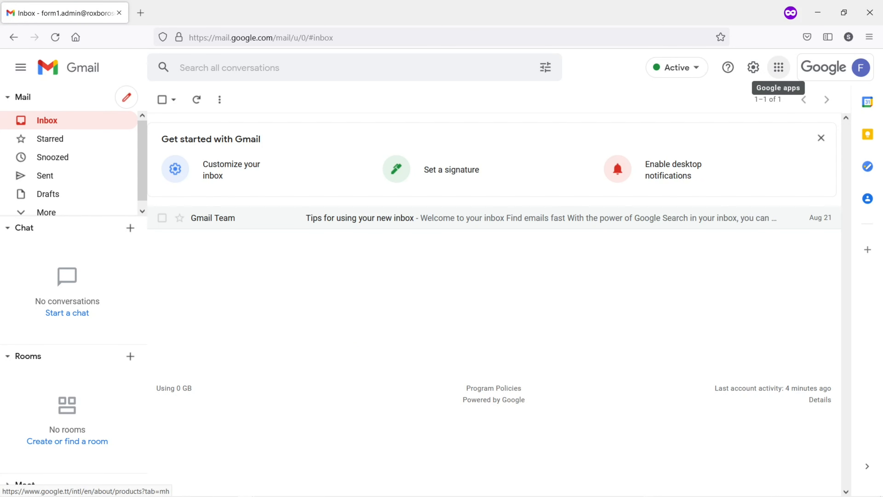
click(779, 67)
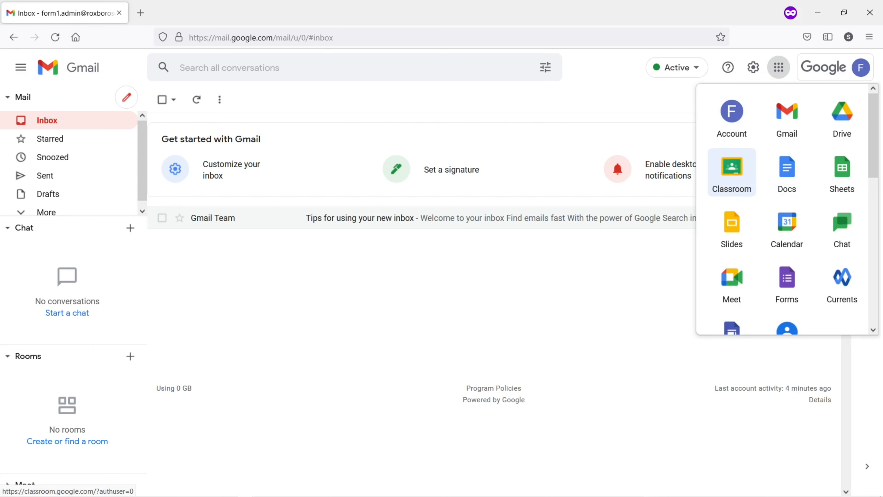
click(732, 172)
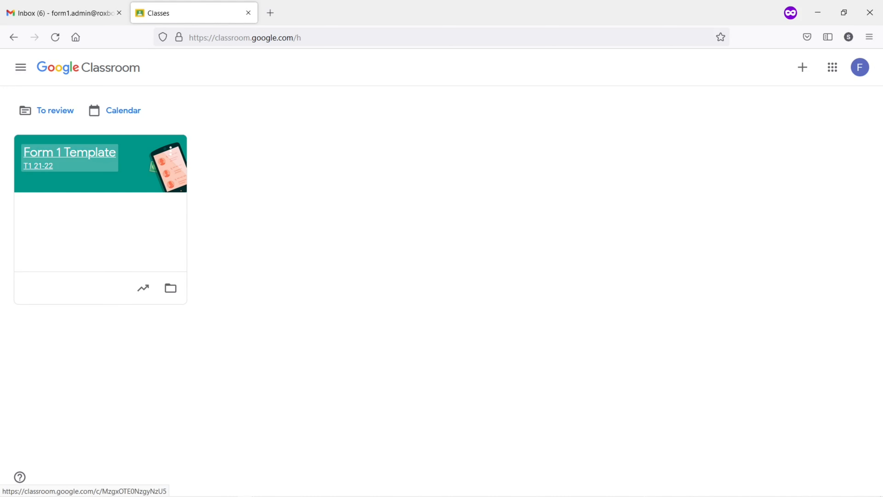
Step: Open the classwork of the Form 1 Template class, dismissing the tip, and expand the "Welcome to our virtual classroom" material
click(69, 154)
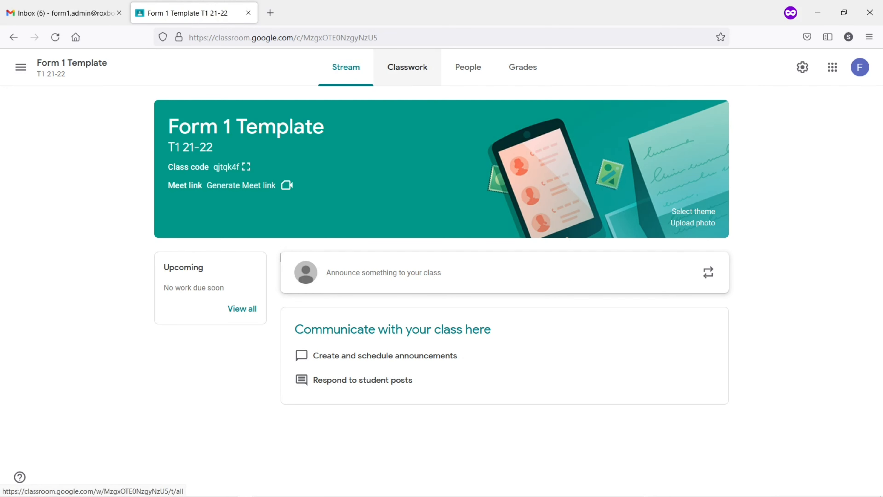
click(407, 67)
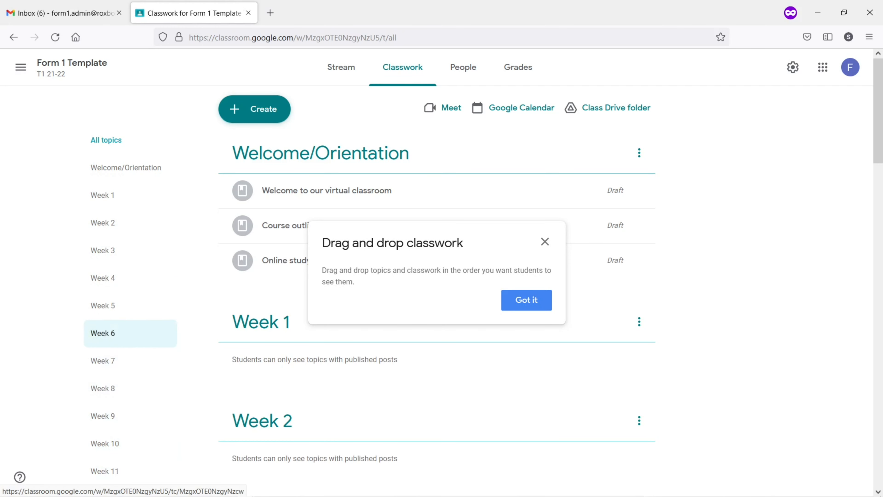
click(545, 242)
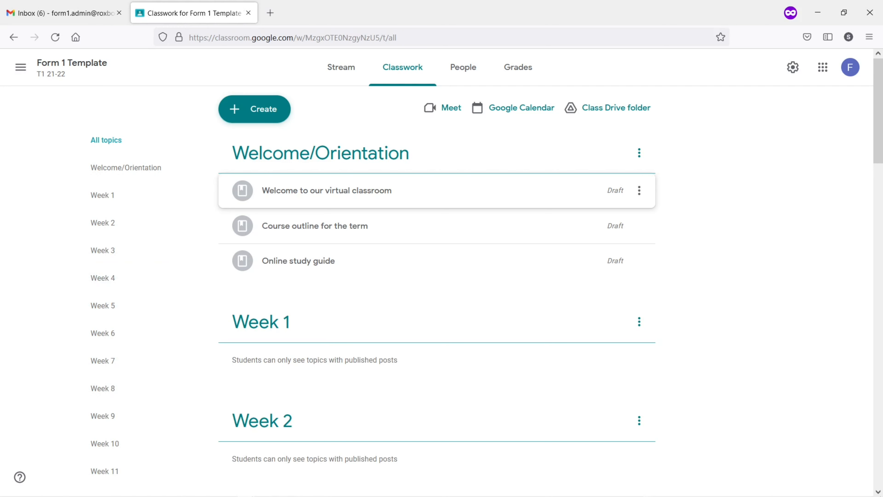
click(327, 191)
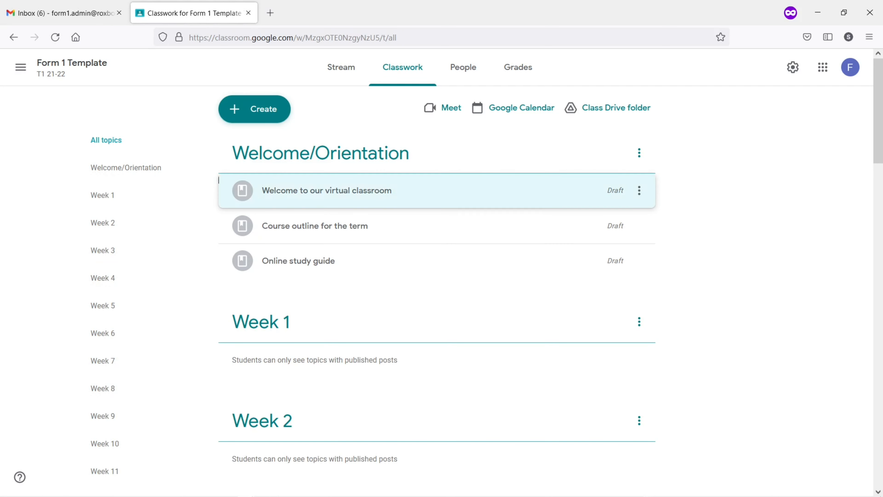
click(327, 190)
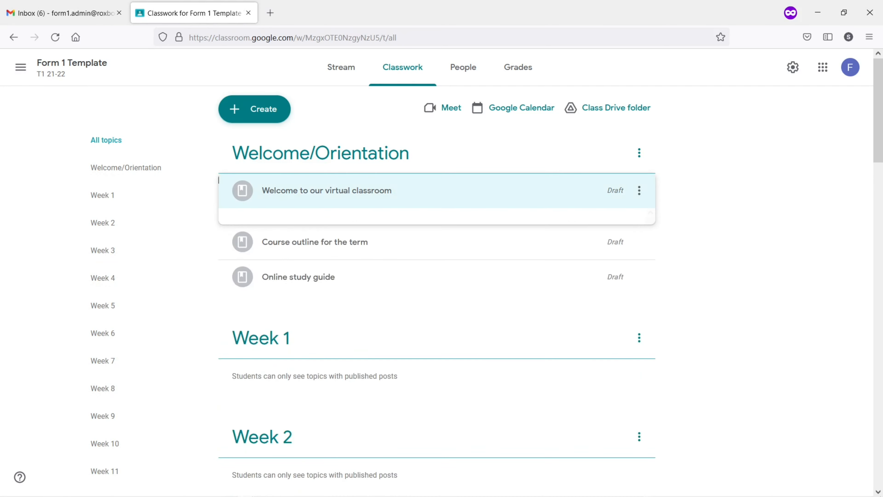
Step: Review the Termly Course Outline document attached to the "Course outline for the term" material, and close it
click(315, 226)
click(351, 295)
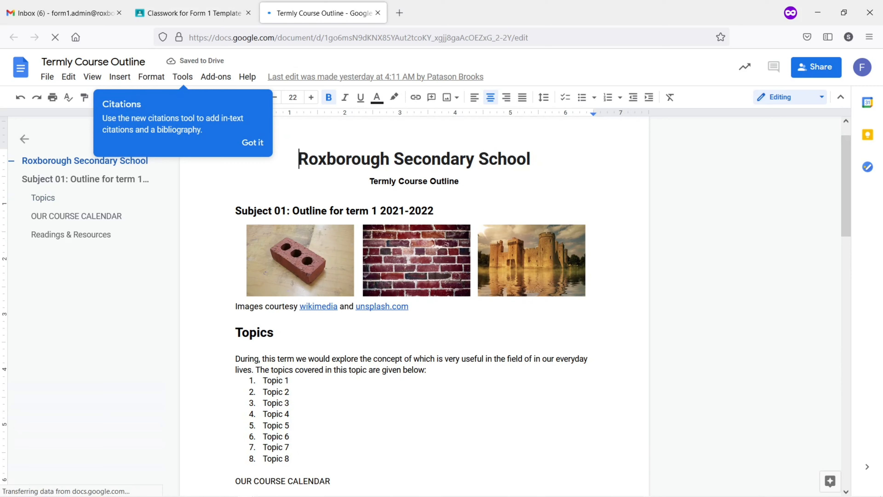
click(237, 292)
scroll(414, 306, down, 15)
scroll(414, 306, down, 10)
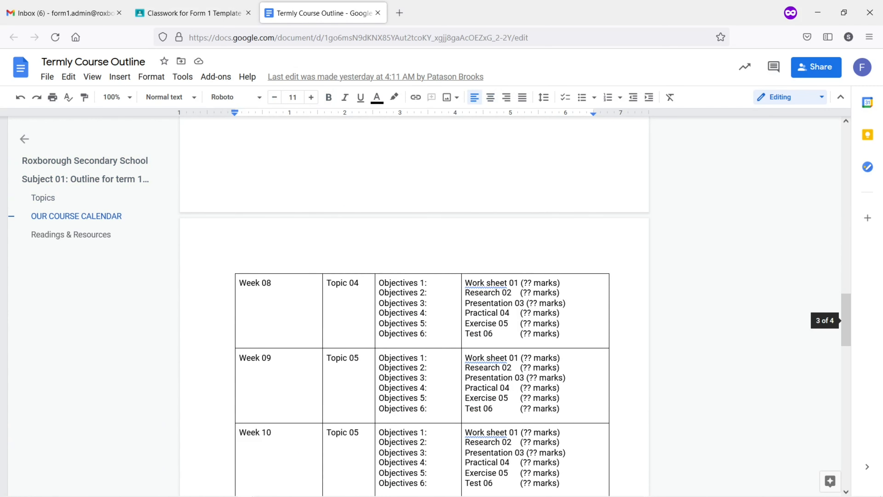
scroll(414, 306, up, 20)
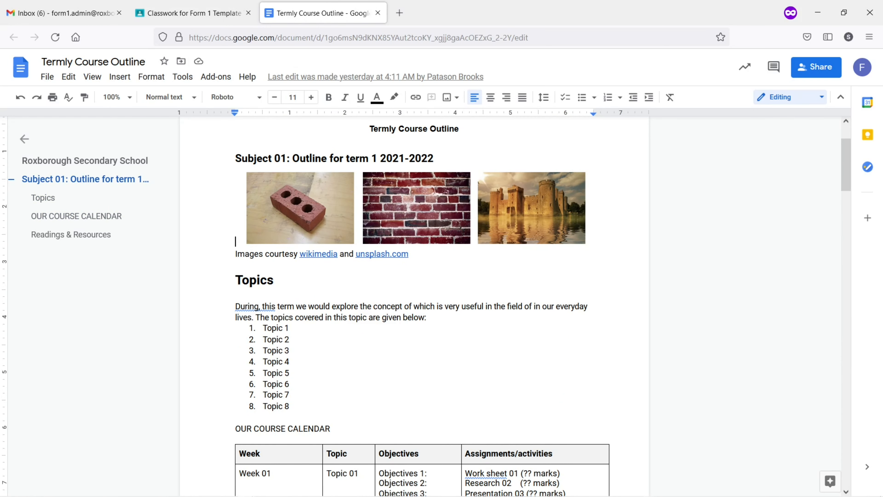
click(378, 13)
Step: Review the Getting Started With Online Study document attached to the "Online study guide" material, and close it
click(298, 392)
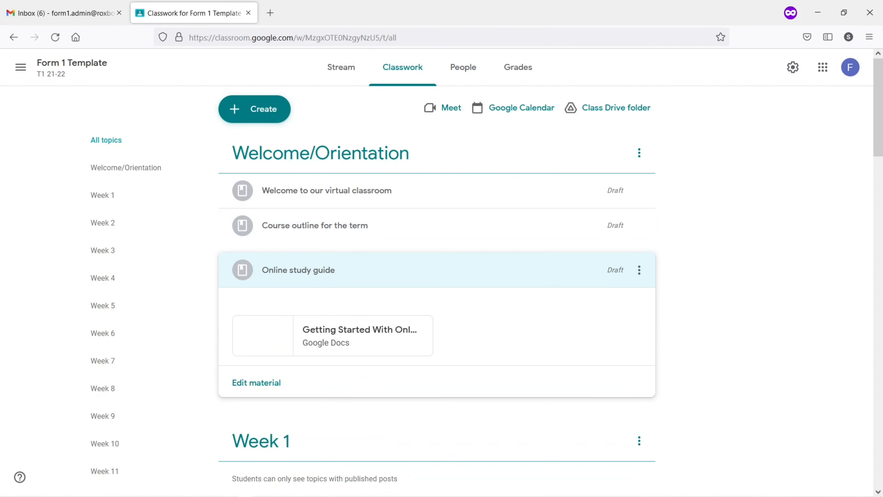
click(360, 329)
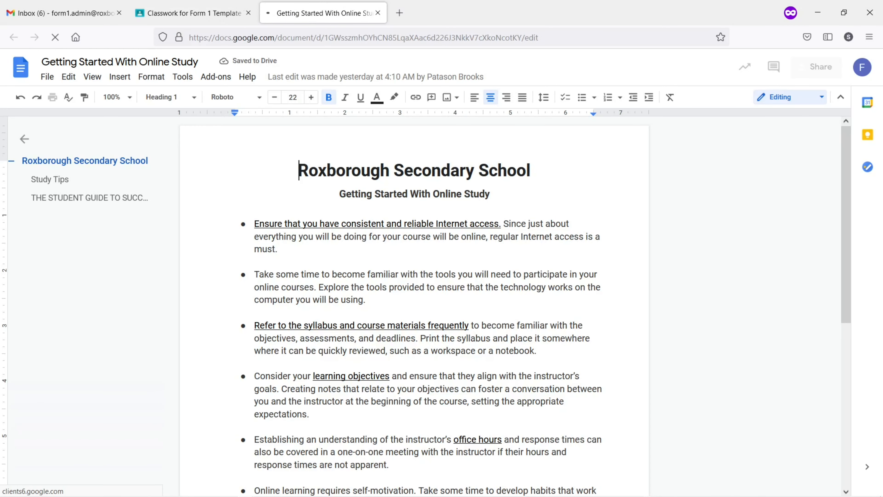
scroll(414, 306, down, 15)
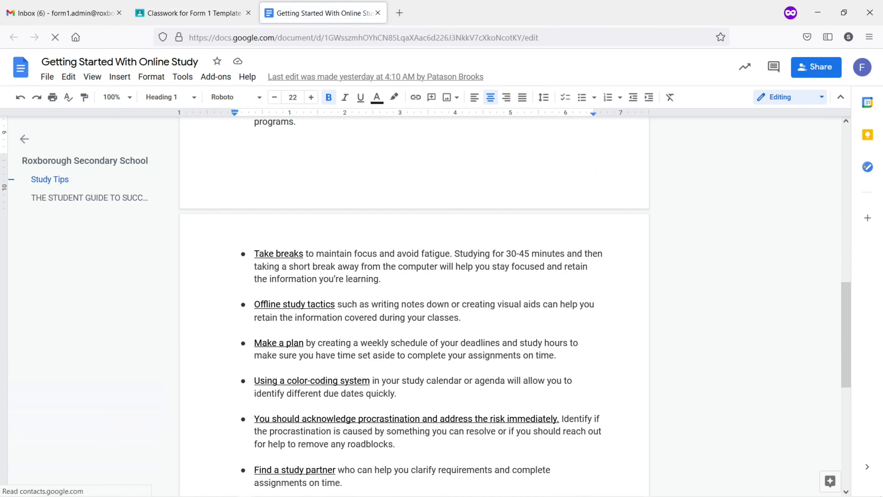
scroll(413, 306, down, 10)
scroll(414, 306, up, 12)
key(ctrl+w)
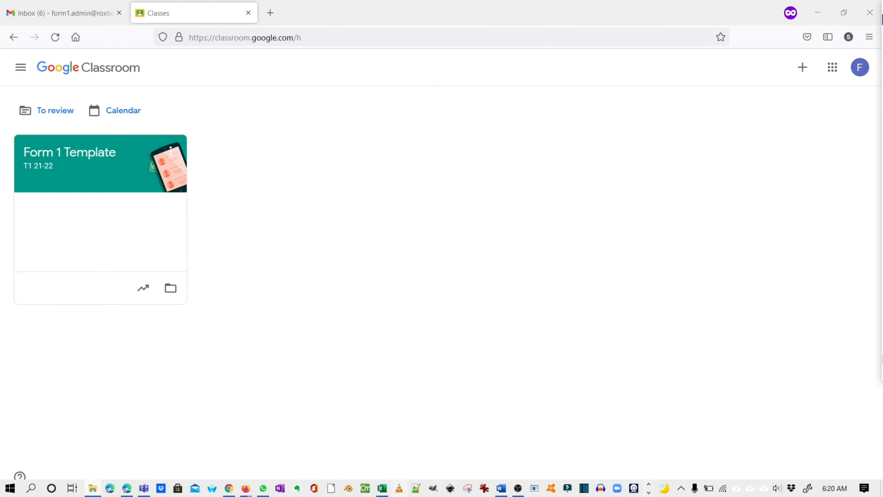
Step: Switch to the RSS_DEMO.xlsx workbook in Excel and copy the first course name, 1A1 Home Room, from cell B4
click(382, 488)
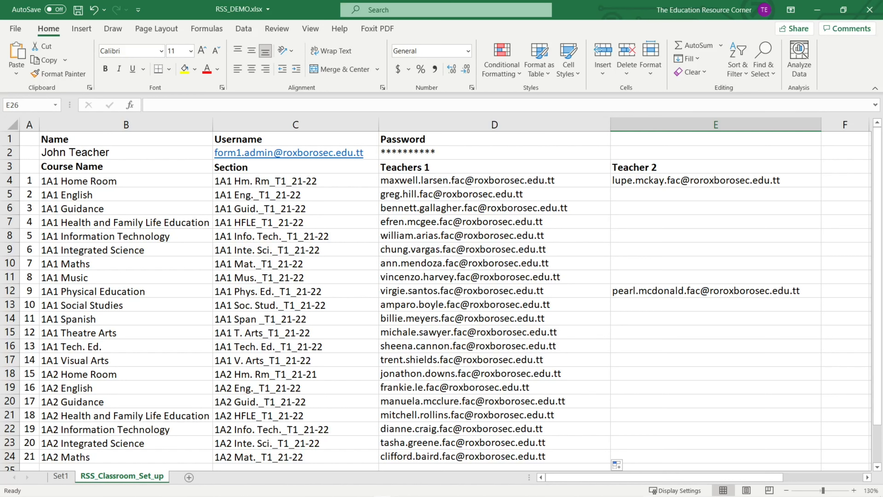
click(124, 180)
right_click(124, 181)
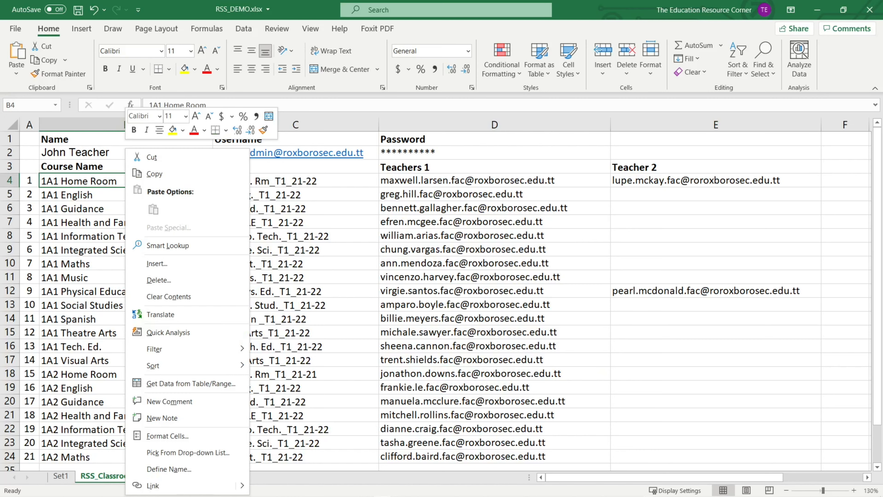
click(154, 173)
click(817, 10)
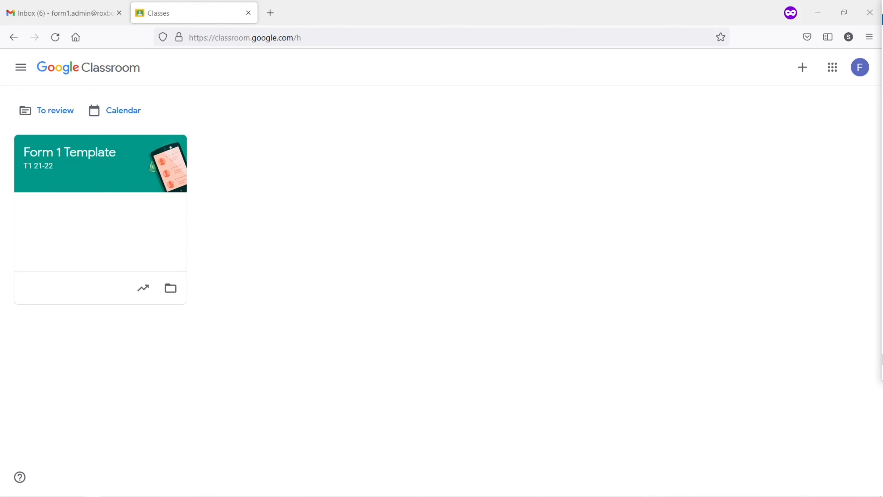
Step: Start a copy of the Form 1 Template class in Google Classroom and set its class name to 1A1 Home Room
click(170, 152)
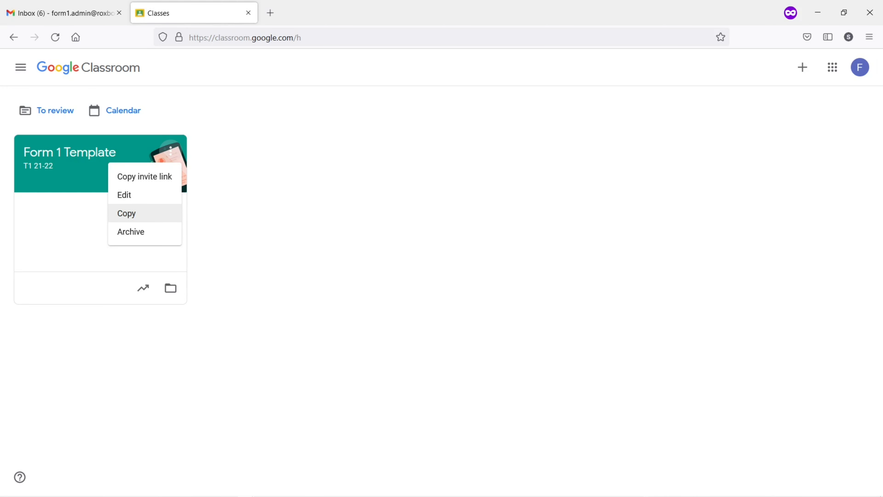
click(167, 213)
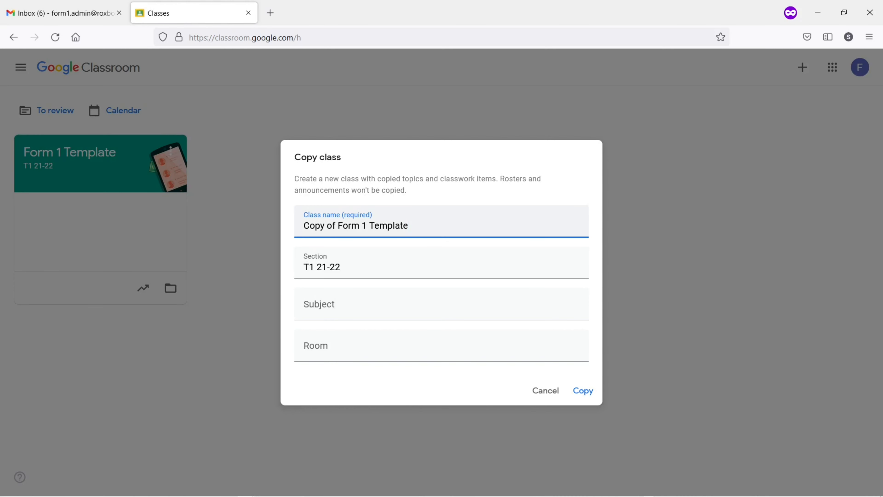
key(ctrl+a)
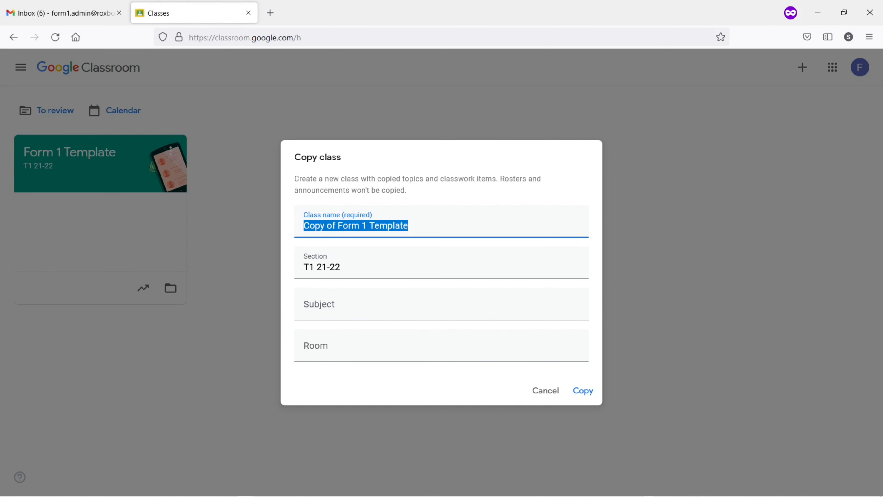
key(ctrl+v)
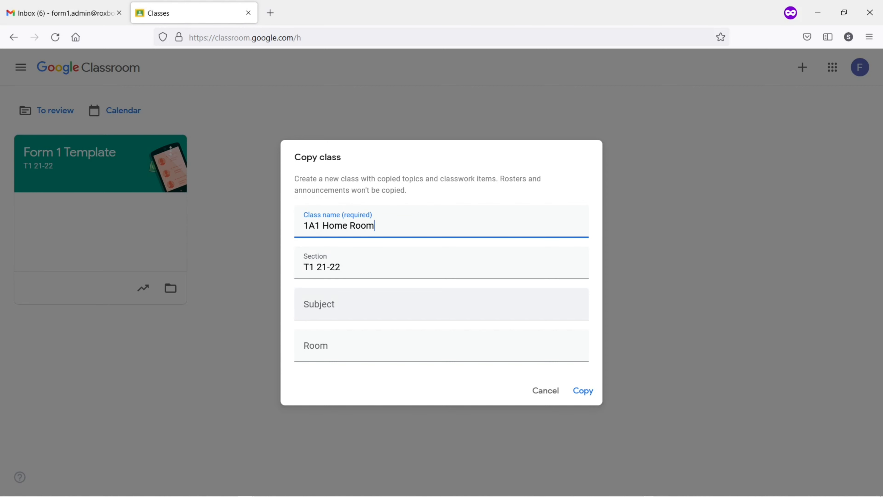
Step: Copy cell C4 from the Excel workbook and use it in Google Classroom to set the new class's section to 1A1 Hm. Rm_T1_21-22
mouse_move(399, 496)
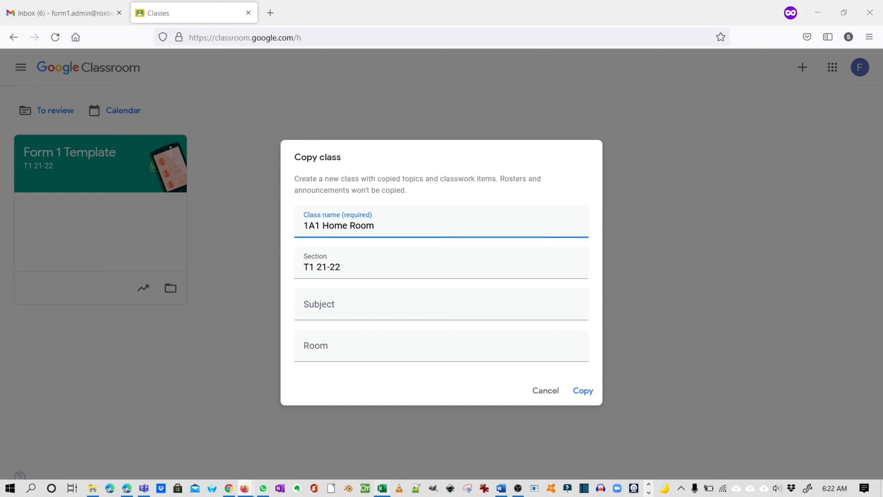
click(382, 488)
click(295, 180)
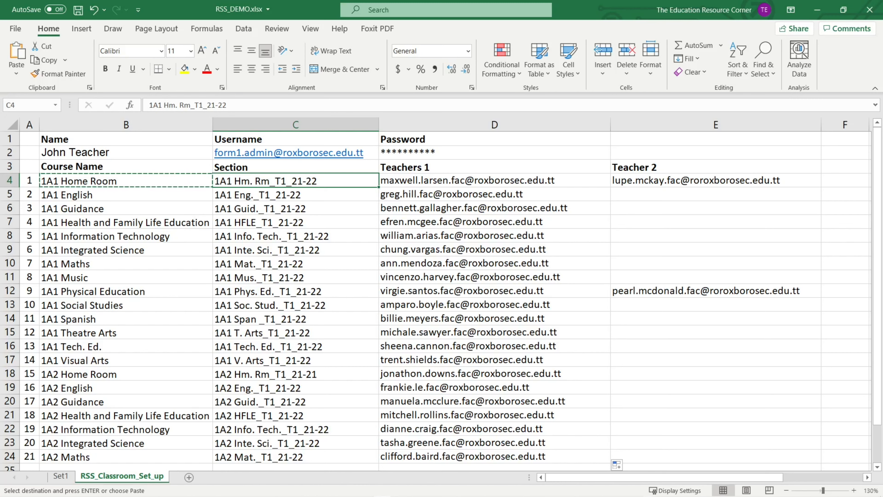
key(ctrl+c)
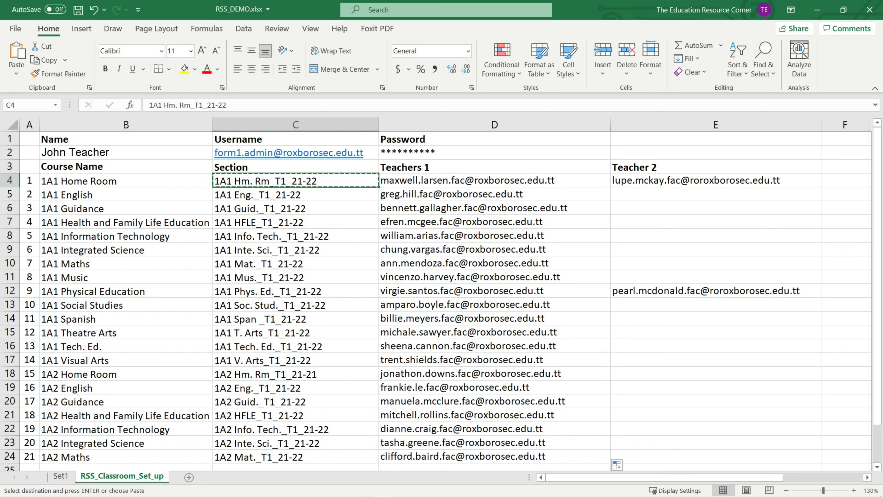
mouse_move(331, 491)
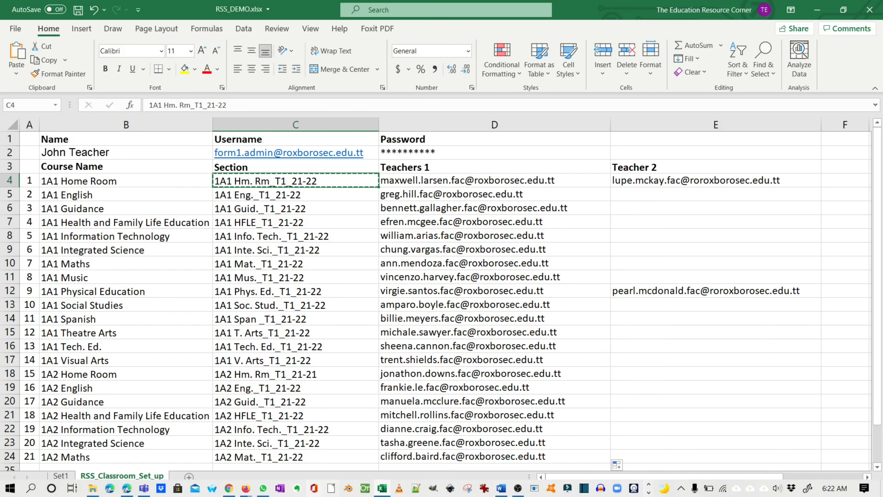
click(246, 488)
drag(322, 267, 291, 268)
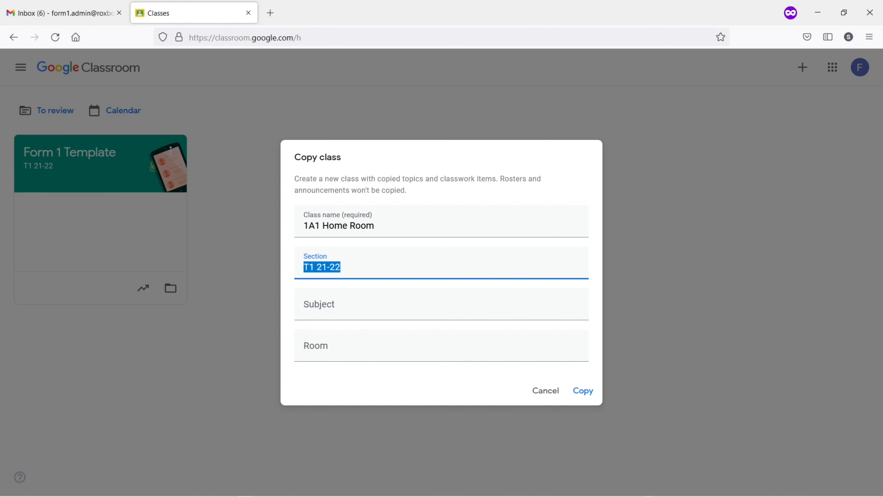
key(ctrl+v)
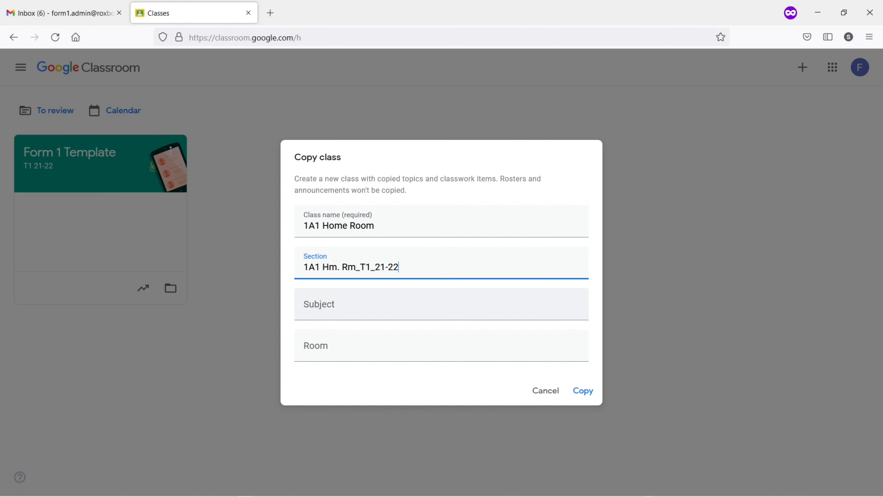
Step: Set the subject to Form Class and the room to 1A1, and create the class copy
key(Tab)
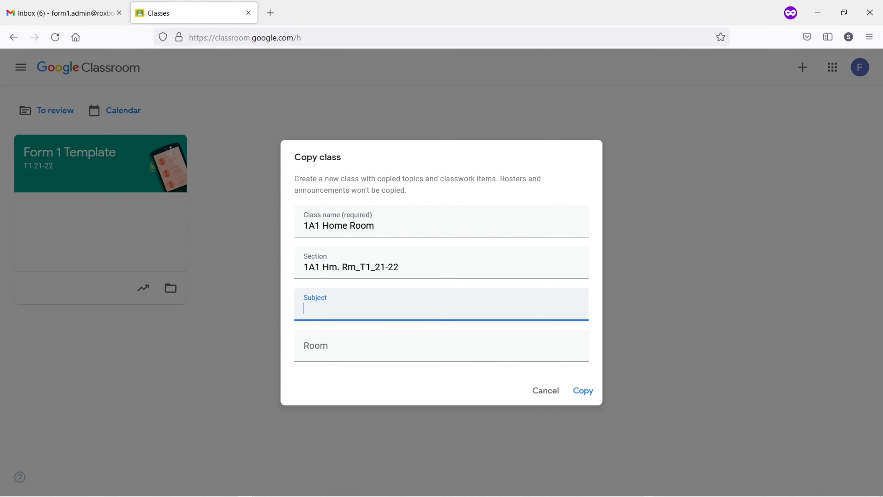
text(Form Class)
key(Tab)
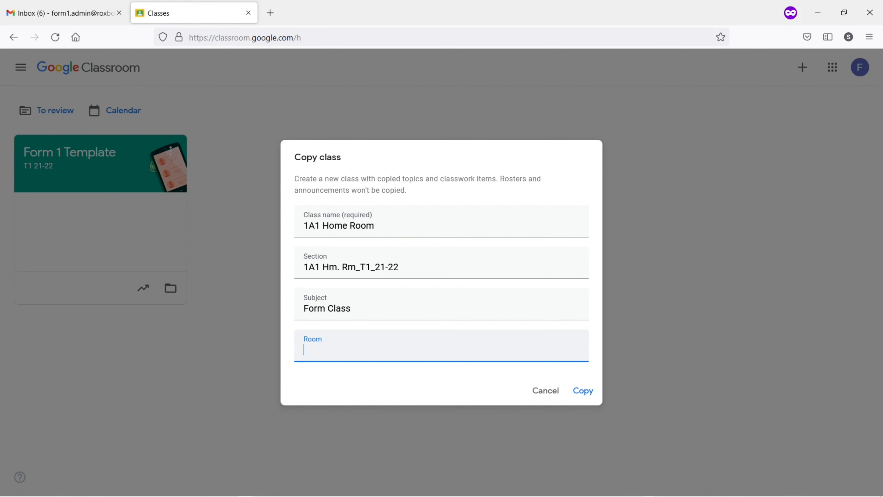
text(1A1)
click(583, 390)
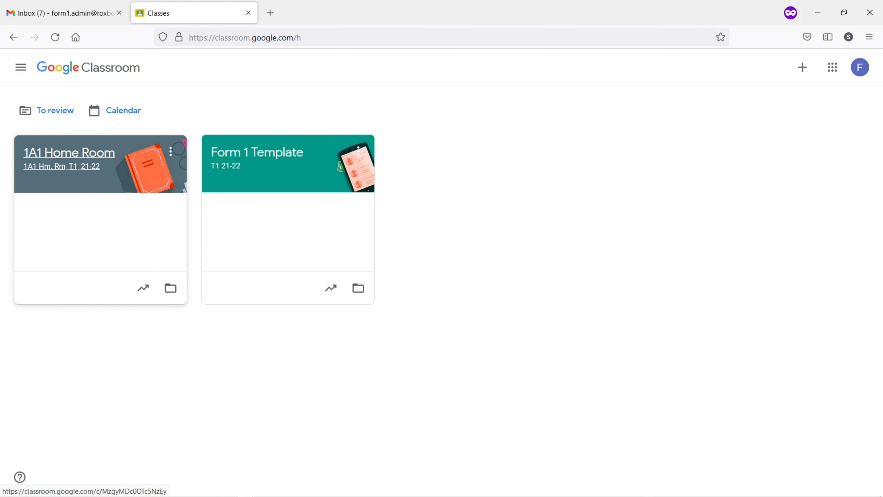
Step: Open the 1A1 Home Room class and check its copied classwork topics and materials
click(69, 153)
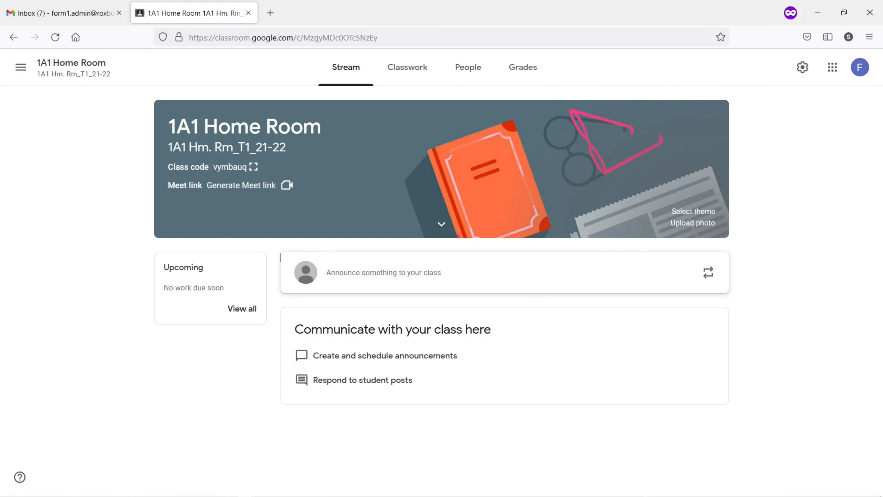
click(407, 67)
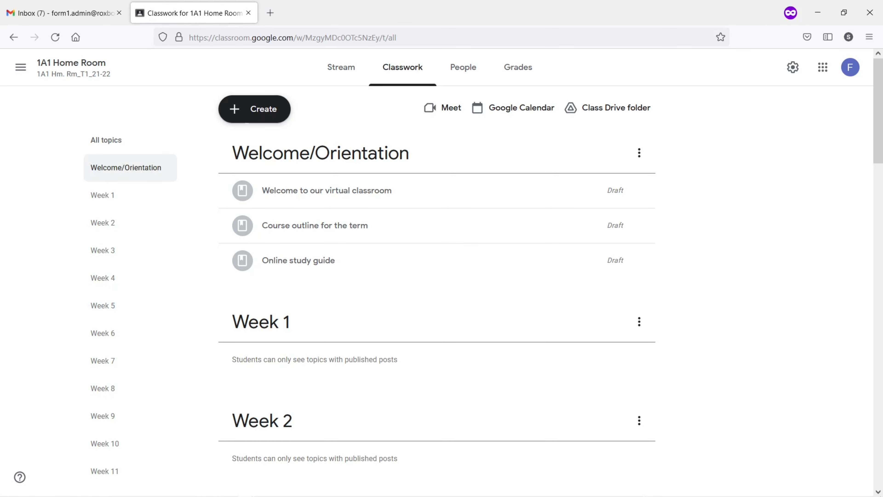
scroll(437, 260, down, 20)
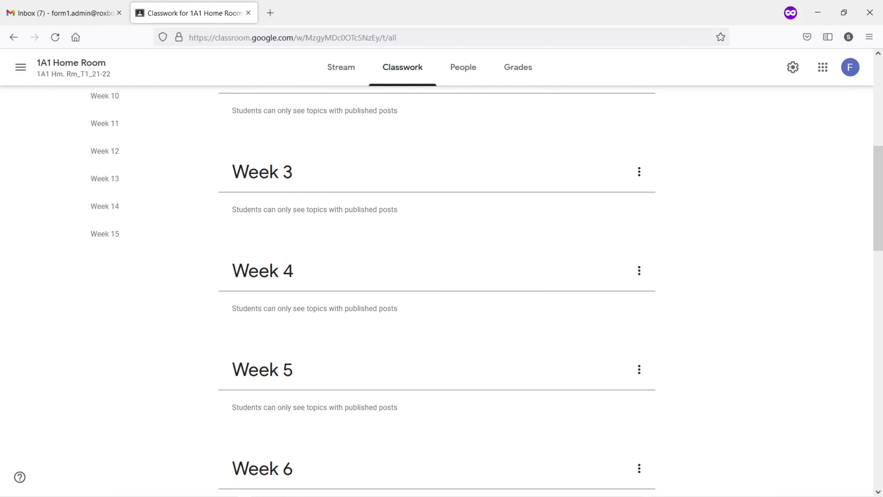
scroll(437, 260, up, 20)
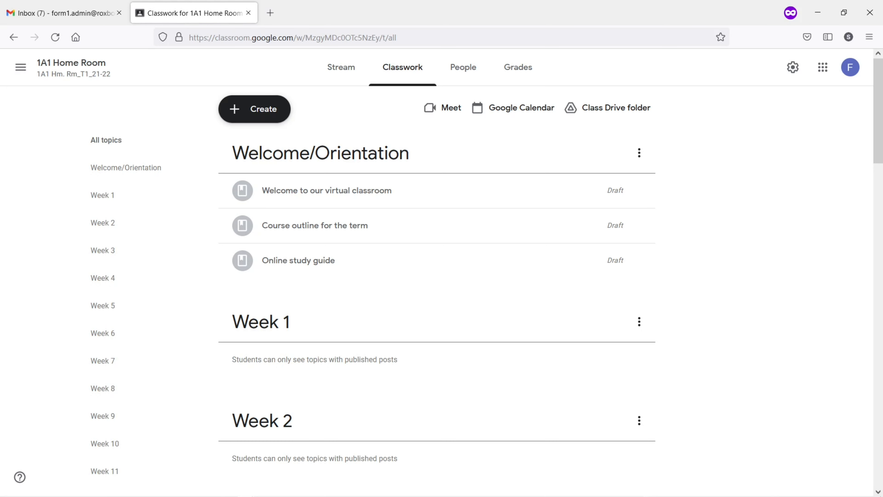
scroll(437, 260, down, 7)
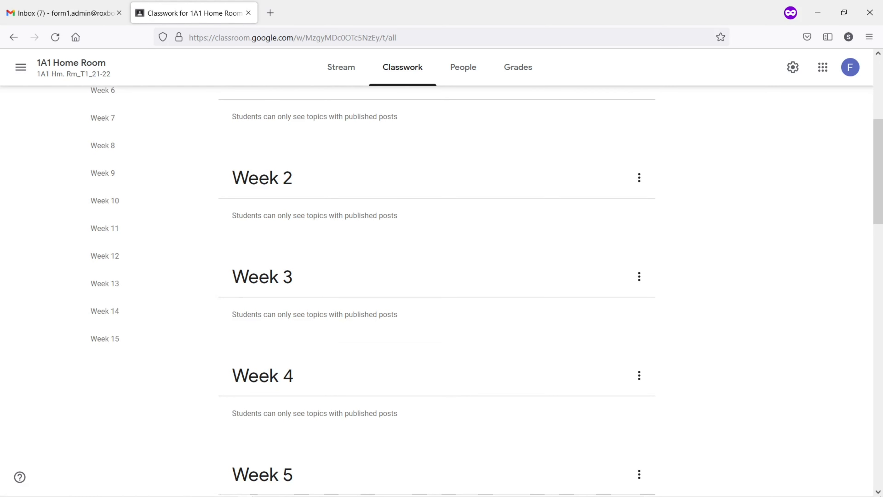
scroll(437, 260, up, 7)
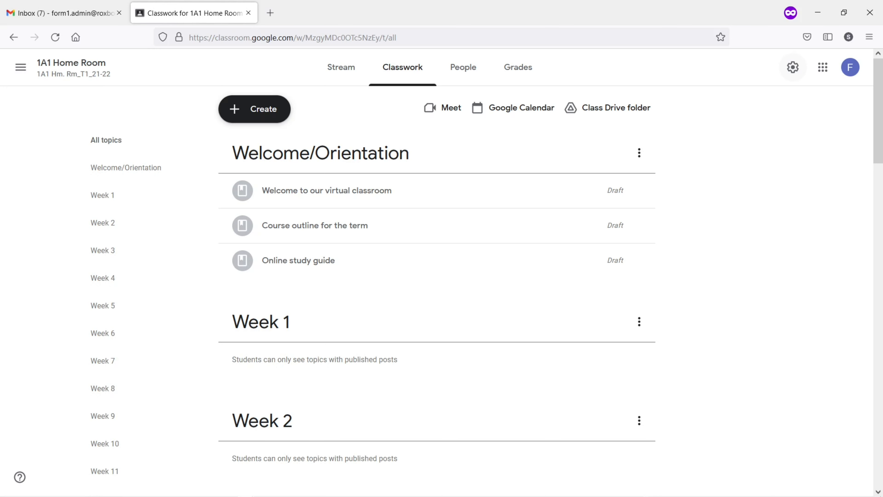
Step: Set the 1A1 Home Room class's Stream permission to Only teachers can post or comment and save the class settings
click(793, 67)
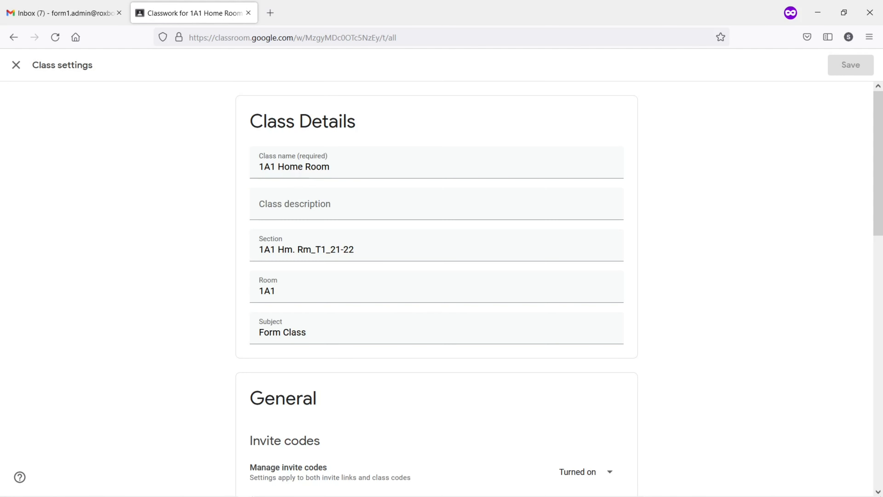
scroll(437, 287, down, 5)
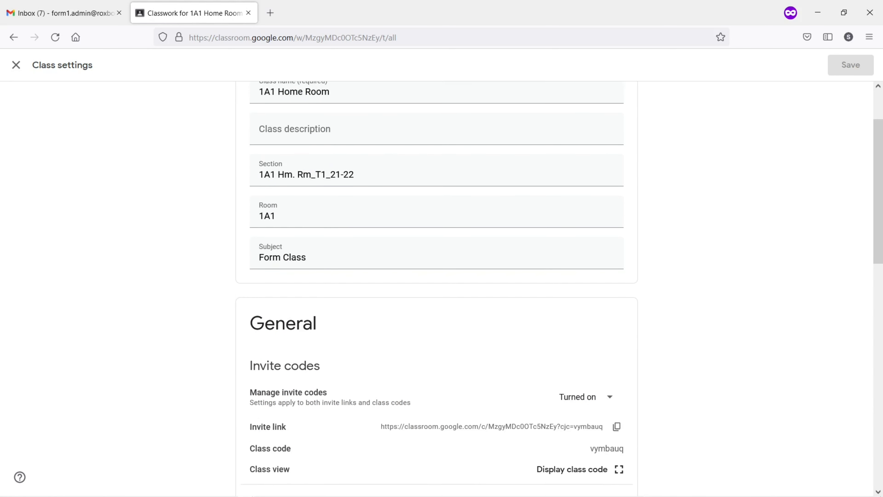
scroll(437, 286, down, 3)
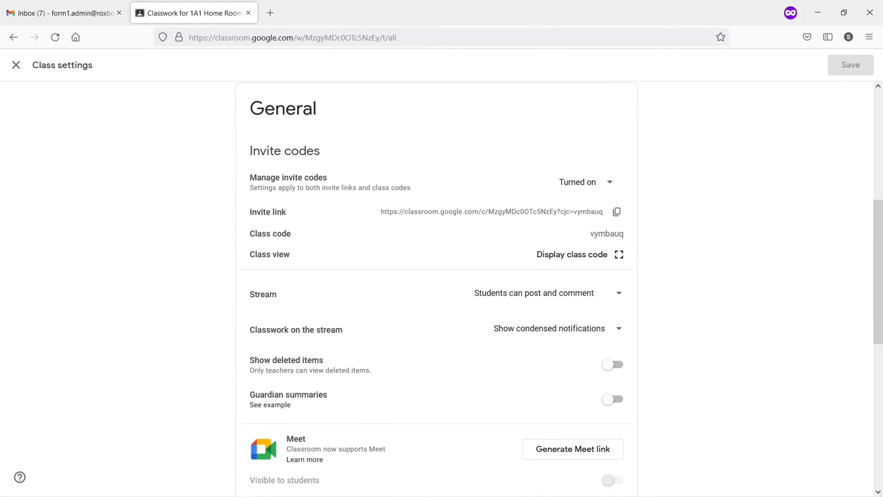
scroll(437, 286, down, 11)
scroll(437, 286, up, 12)
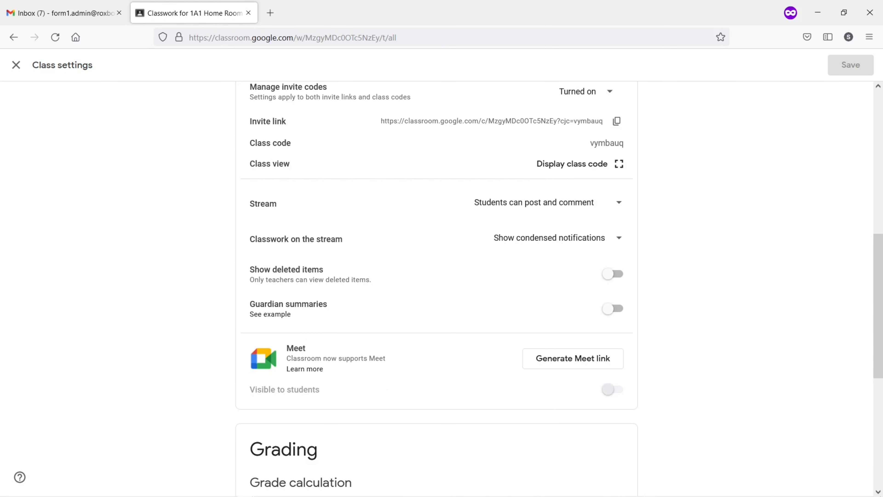
scroll(437, 287, up, 5)
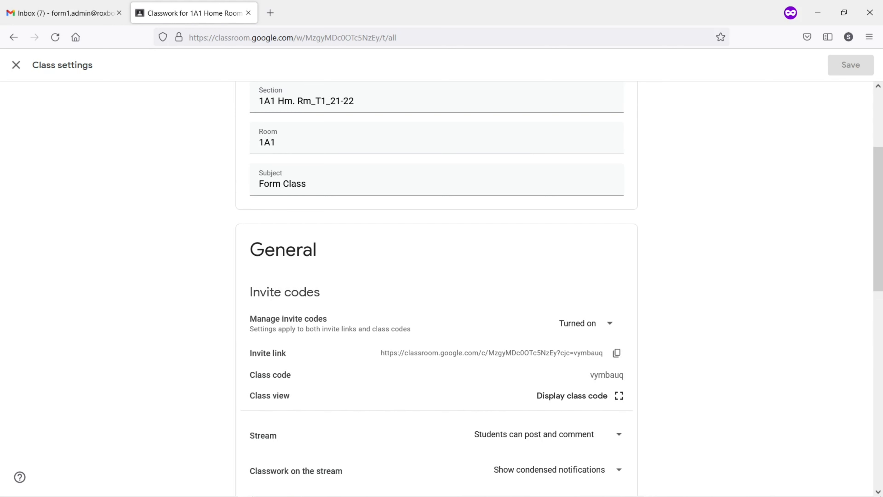
scroll(437, 286, down, 3)
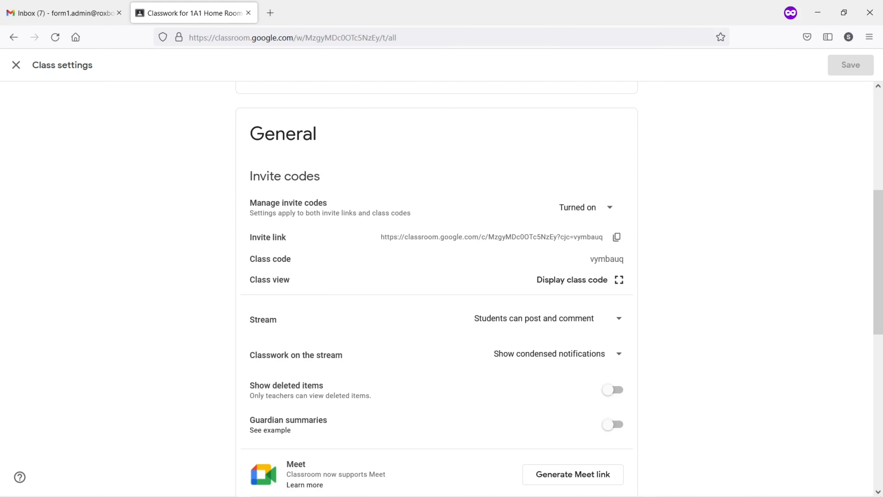
click(557, 319)
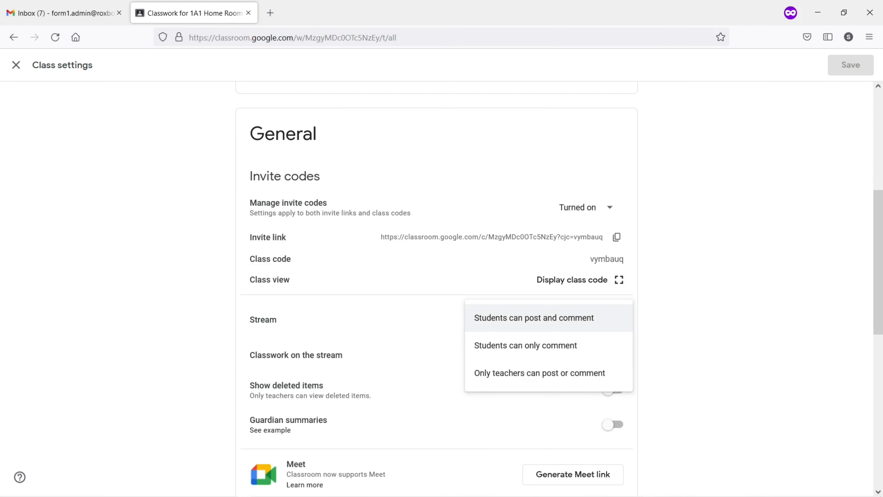
click(563, 373)
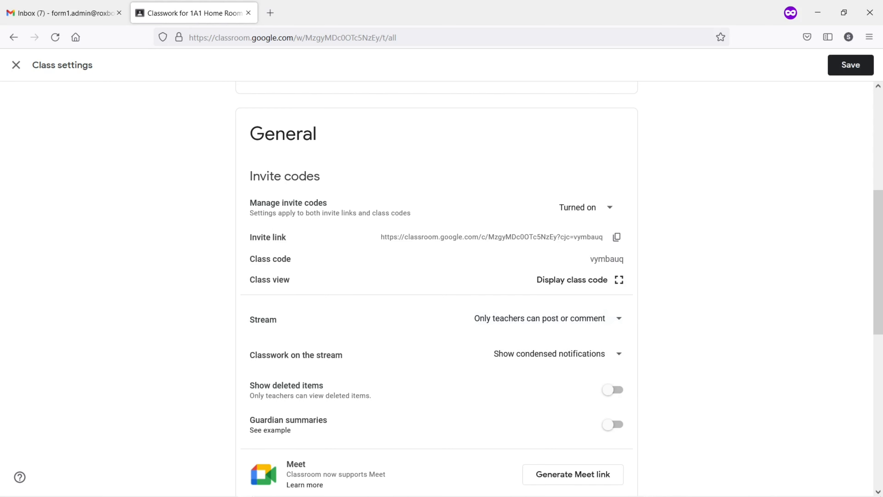
click(851, 66)
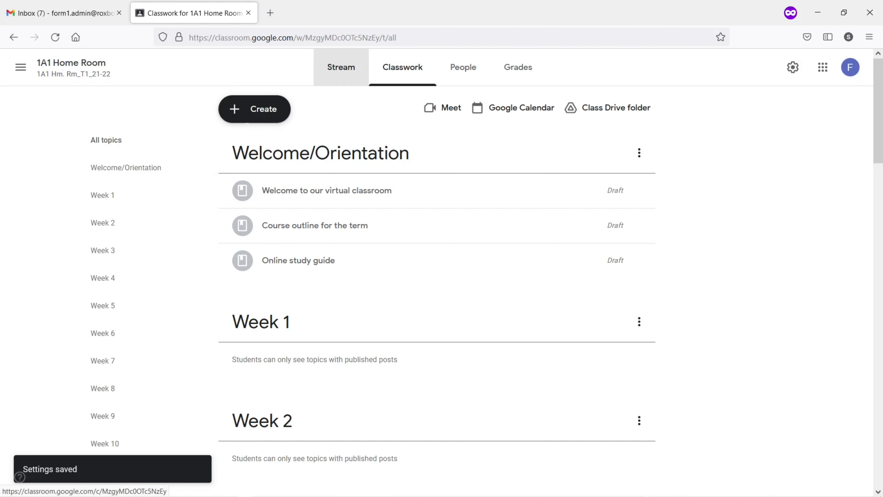
Step: Open the People page of 1A1 Home Room, and in the Excel workbook copy the Teachers 1 email from cell D4
click(341, 67)
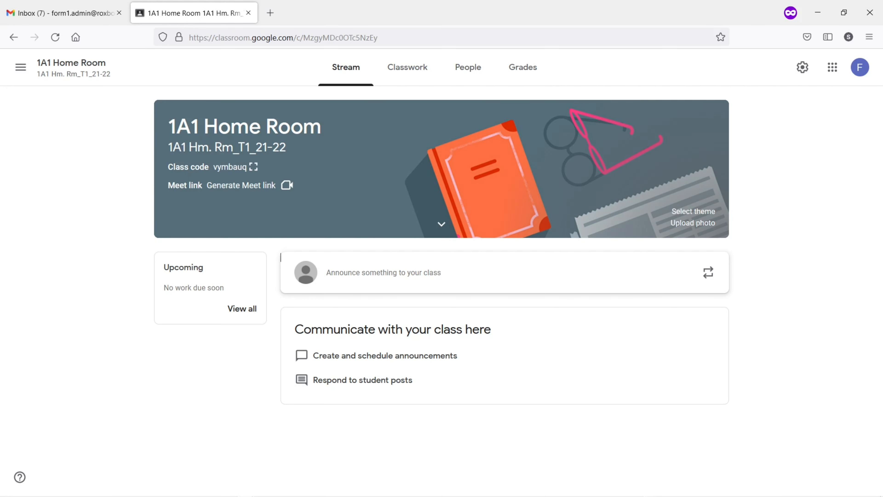
key(alt+Tab)
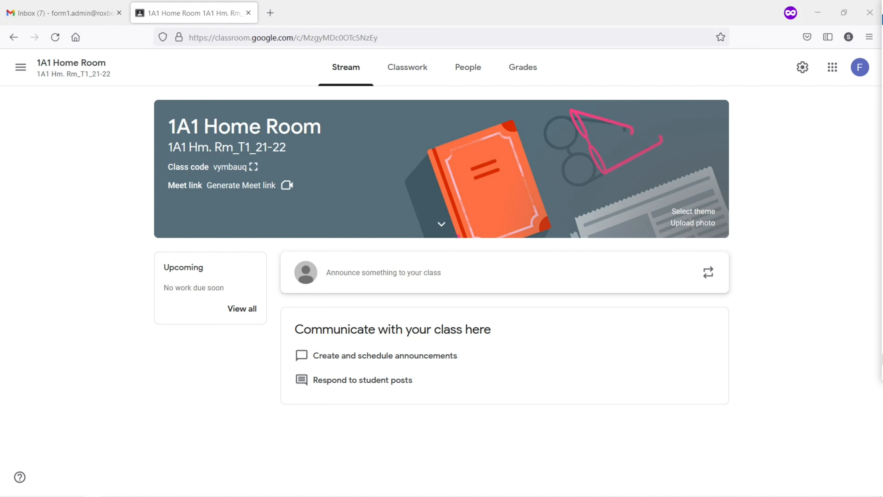
click(468, 67)
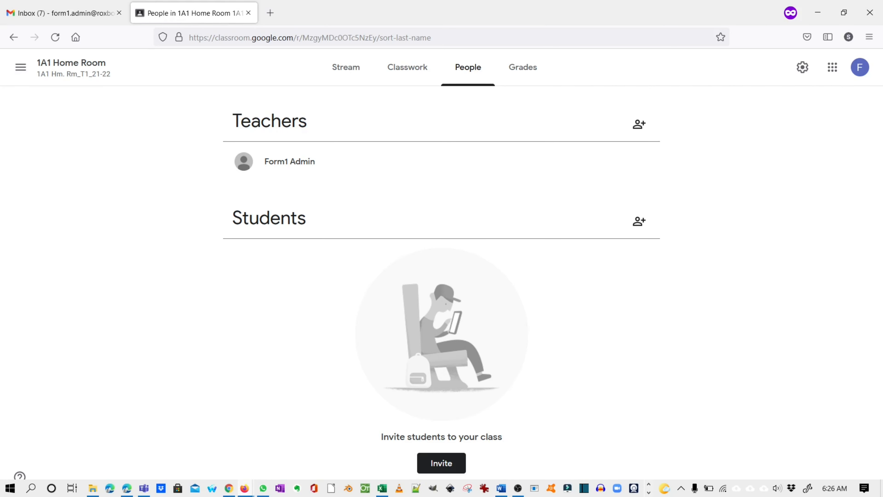
click(382, 488)
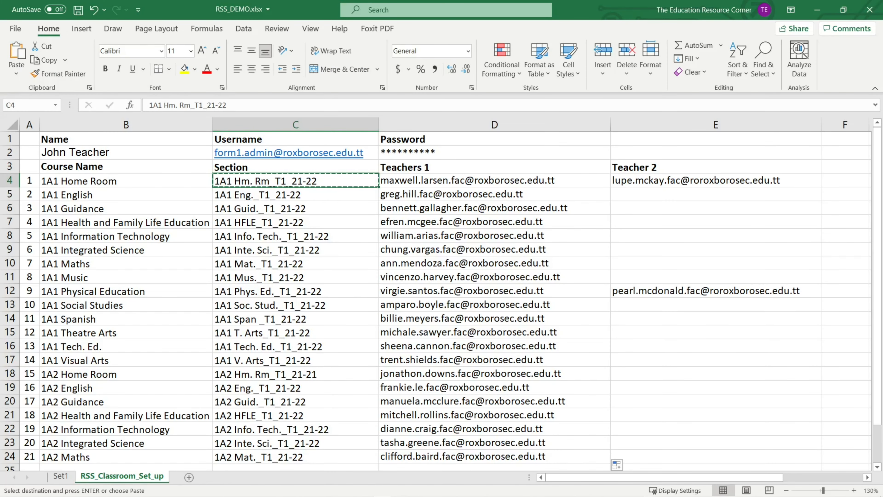
click(495, 180)
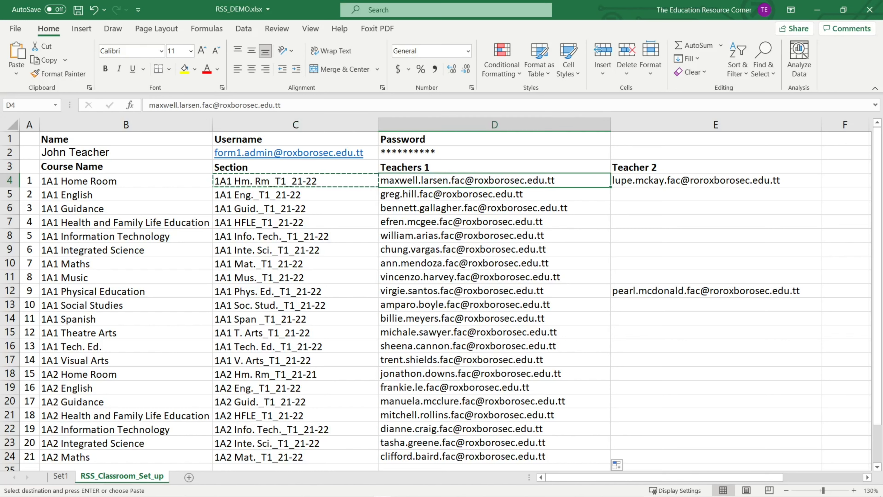
right_click(450, 181)
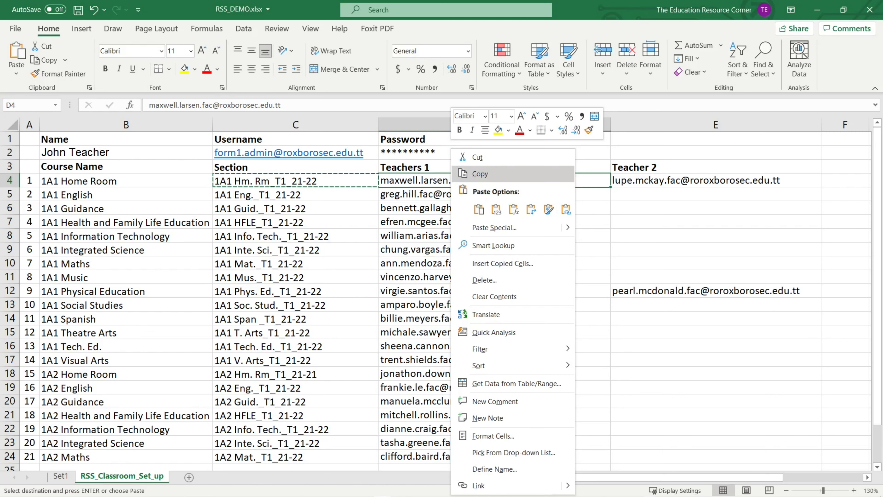
click(468, 176)
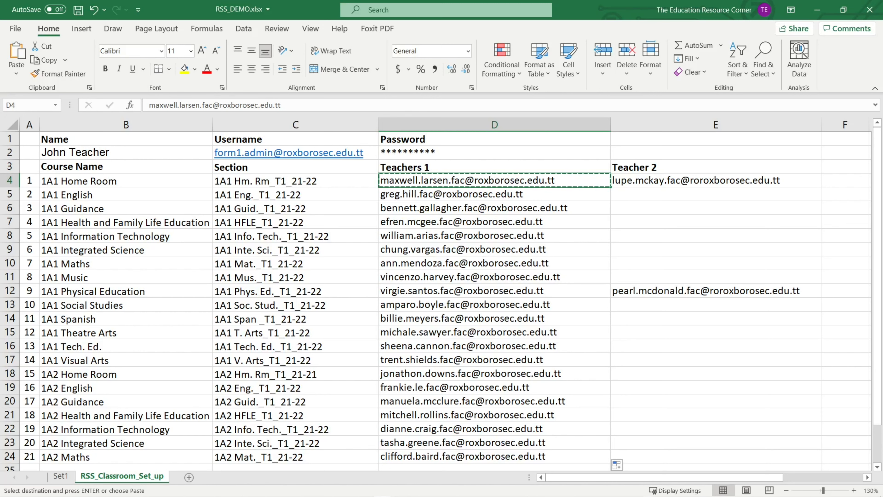
Step: Return to Google Classroom, start a teacher invitation for 1A1 Home Room and add the copied Teachers 1 email as a recipient
click(818, 10)
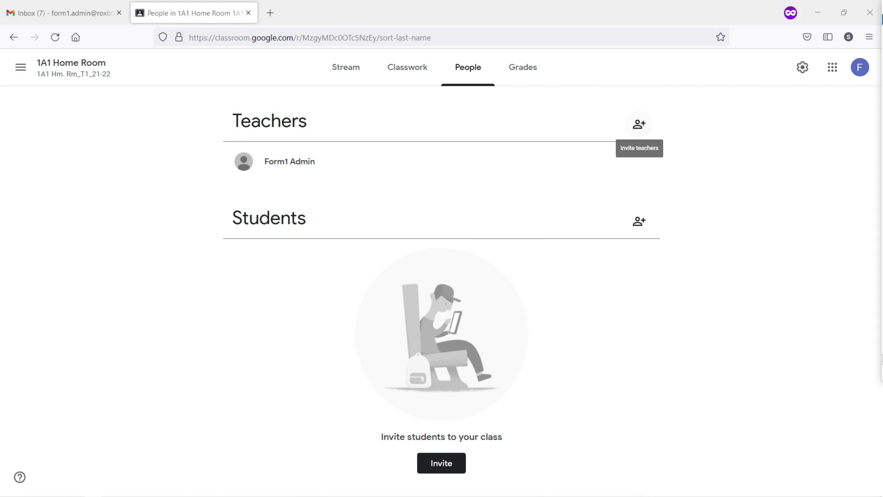
click(640, 125)
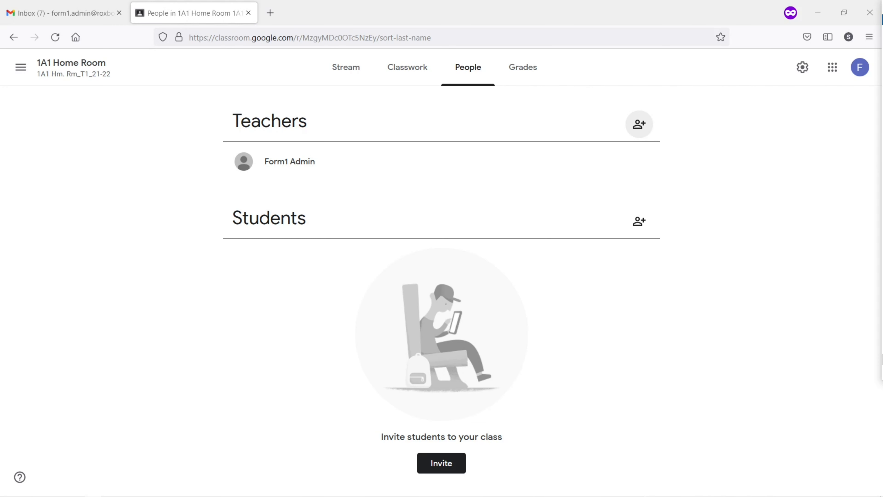
click(639, 124)
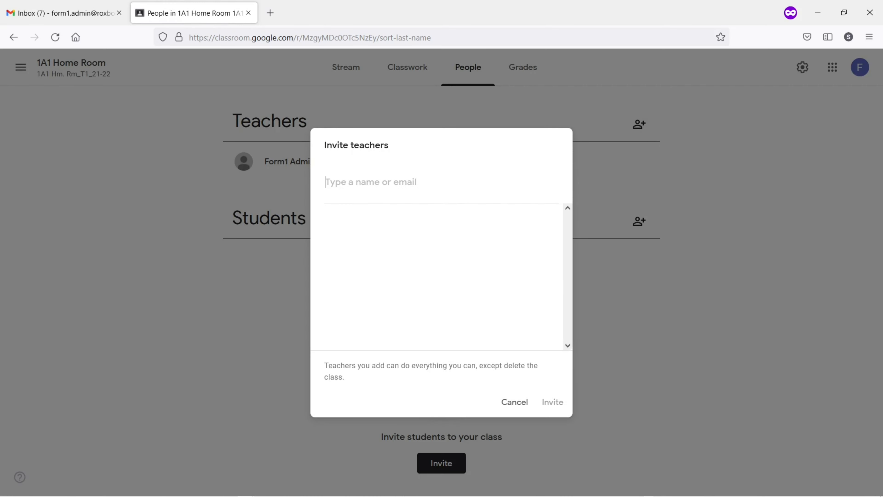
key(ctrl+v)
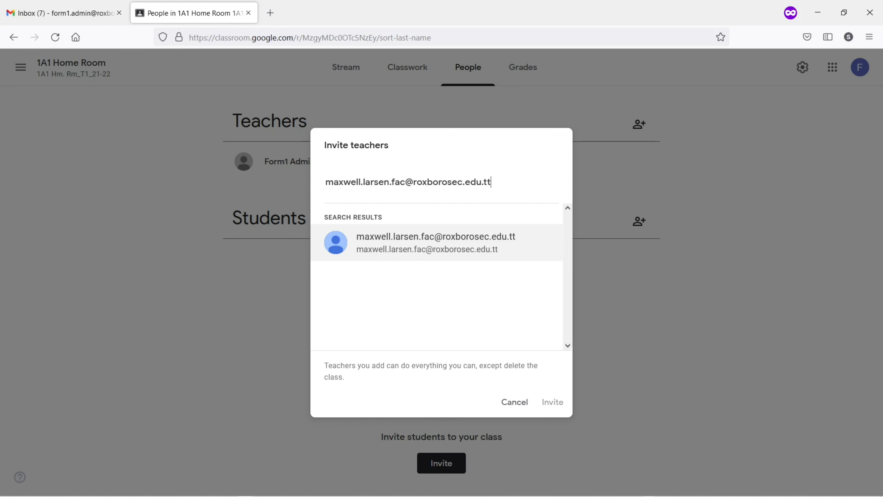
key(Return)
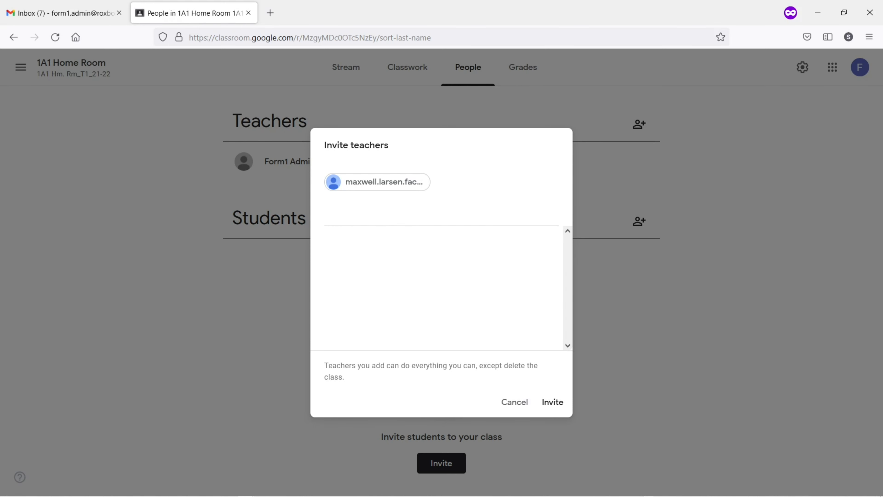
Step: Copy the Teacher 2 email from cell E4 in Excel, add it to the Google Classroom teacher invitation and invite both teachers
mouse_move(450, 496)
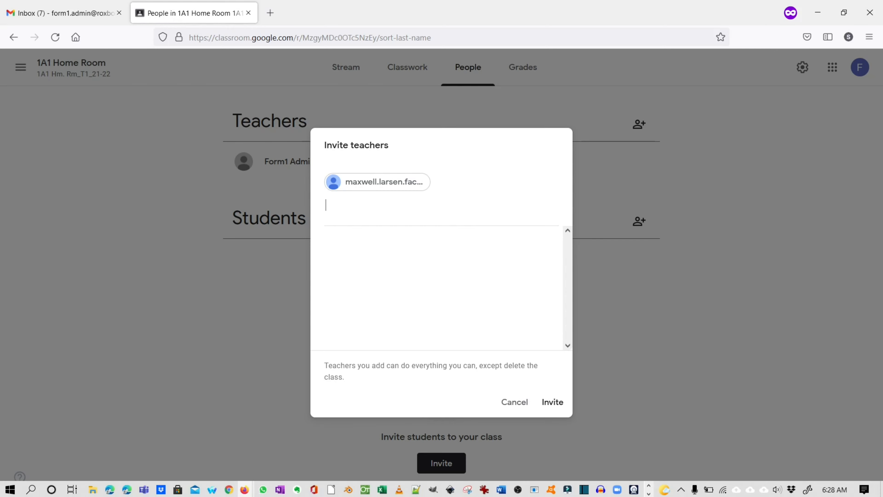
click(382, 488)
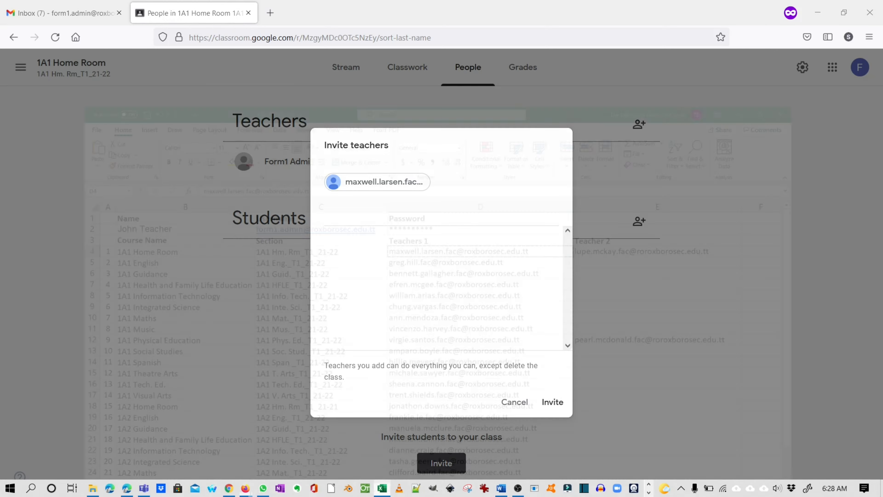
right_click(676, 180)
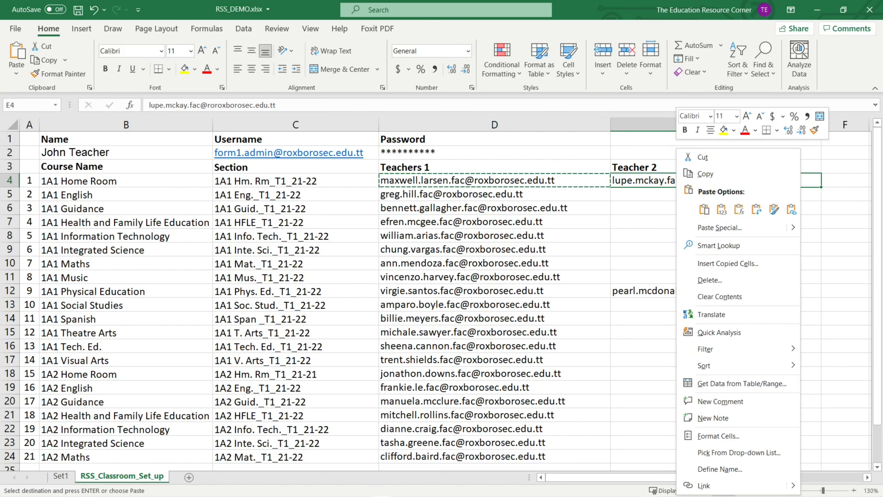
click(692, 115)
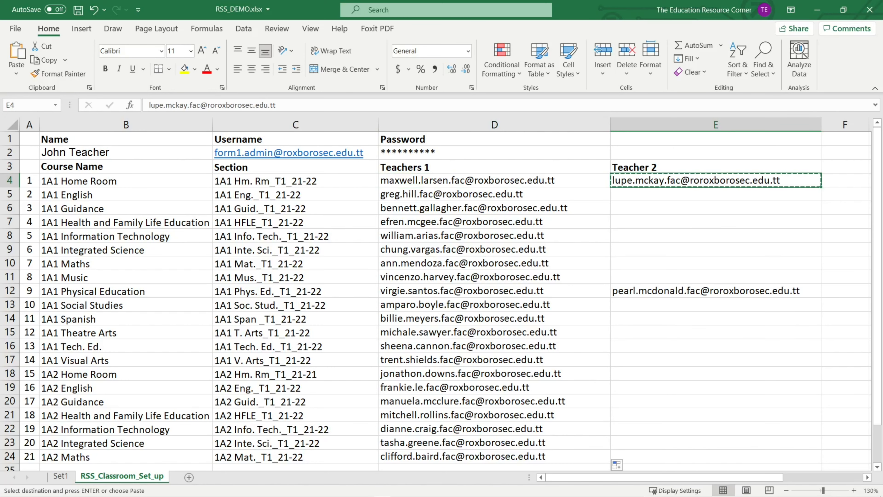
click(246, 489)
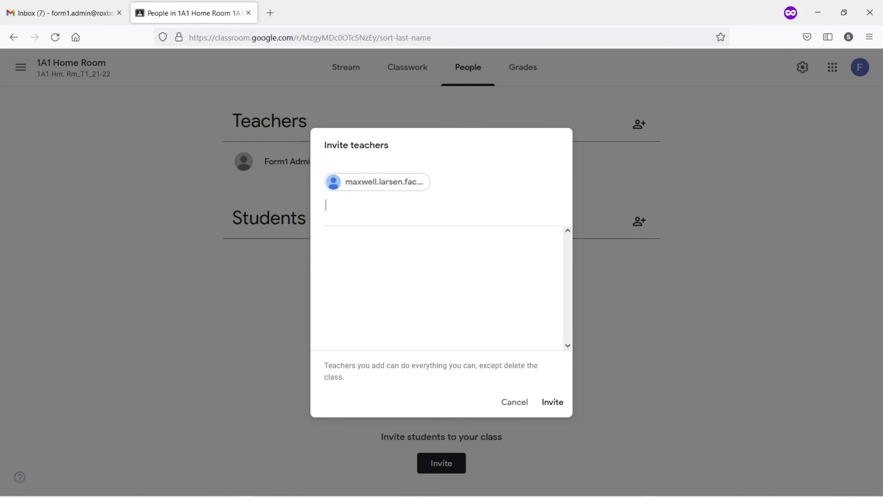
key(ctrl+v)
key(Return)
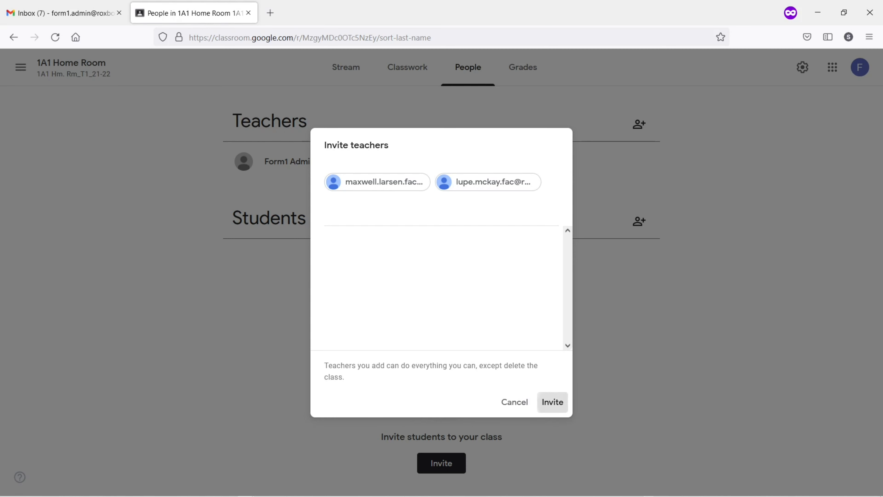
click(553, 402)
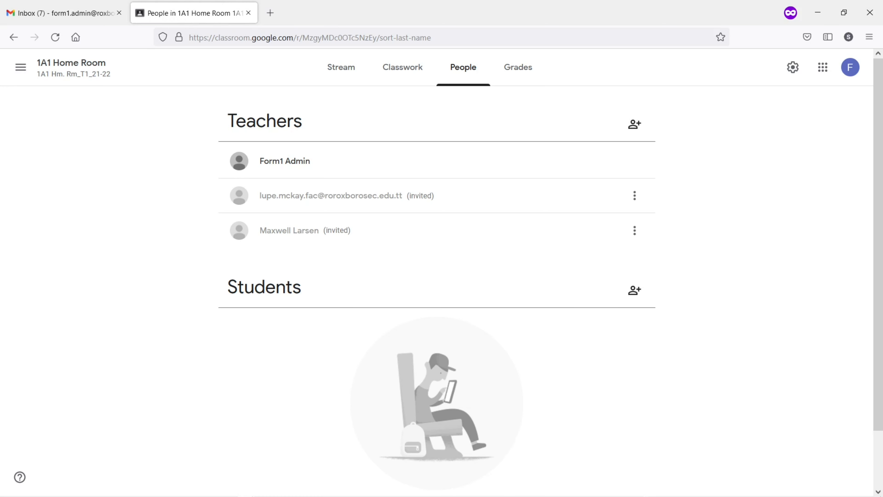
Step: Review the Stream, Classwork and People pages of 1A1 Home Room and return to the list of classes
click(341, 66)
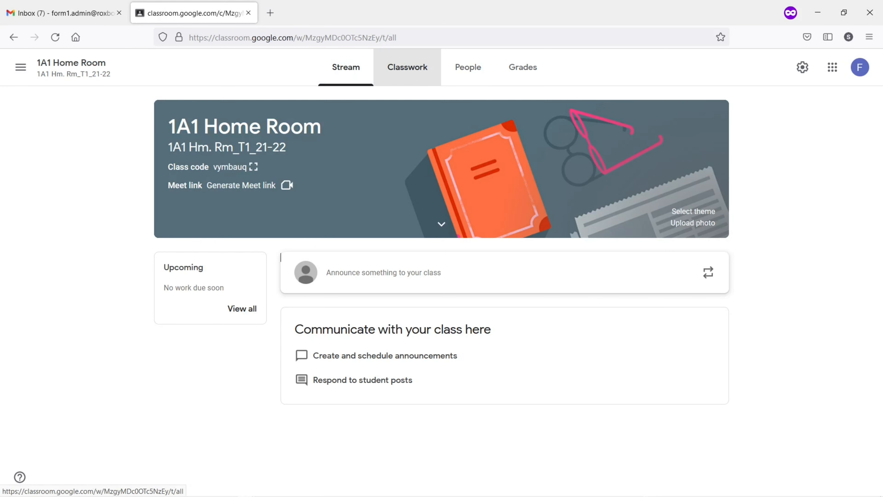
click(407, 67)
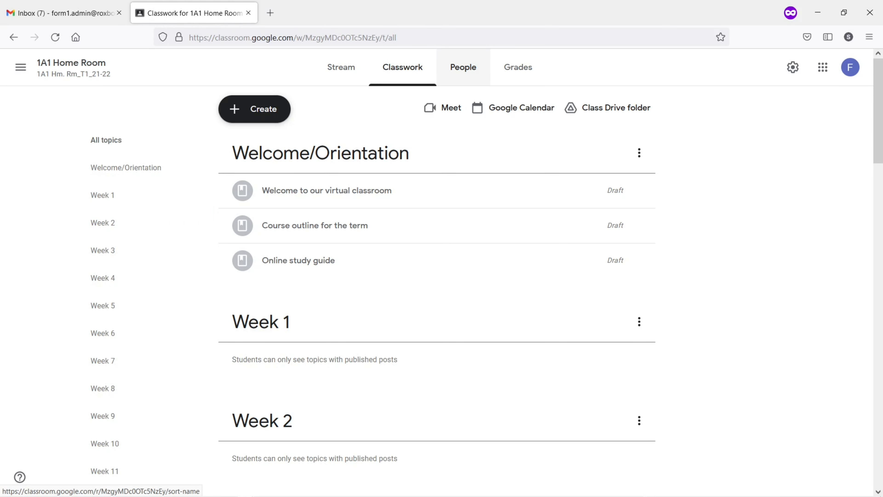
click(464, 67)
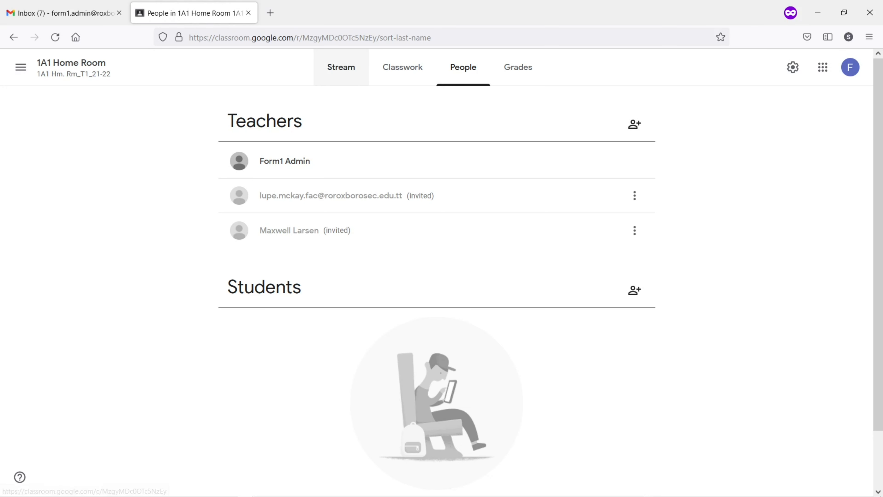
click(341, 66)
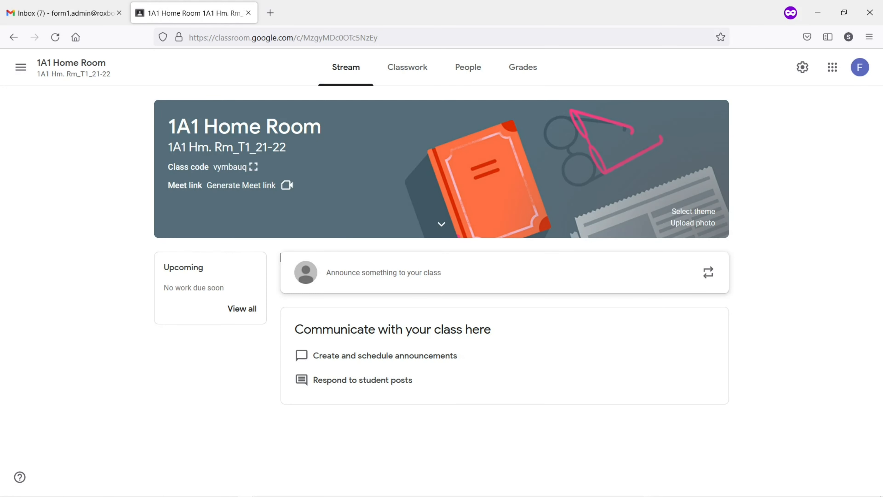
click(20, 67)
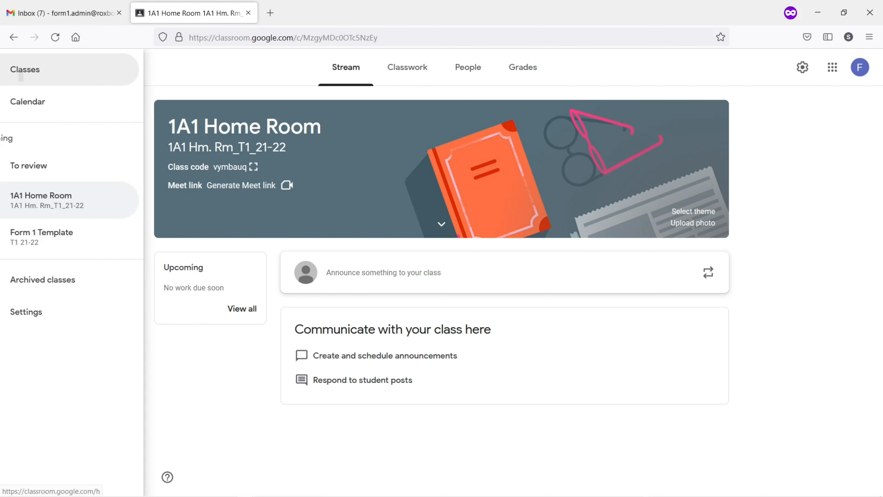
click(55, 69)
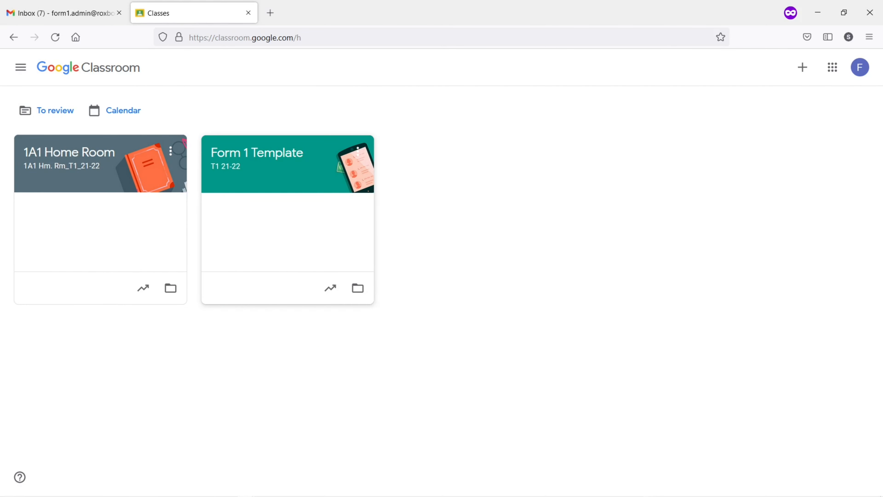